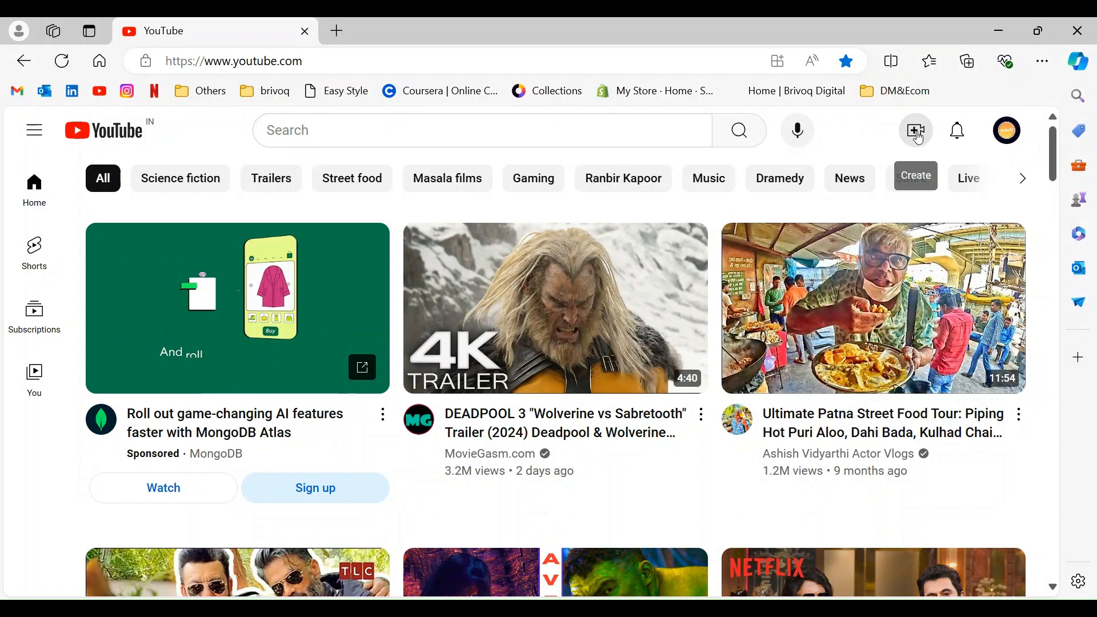
- Start a new video upload and select the file "How to run ads on snapchat.mp4"
left_click(919, 138)
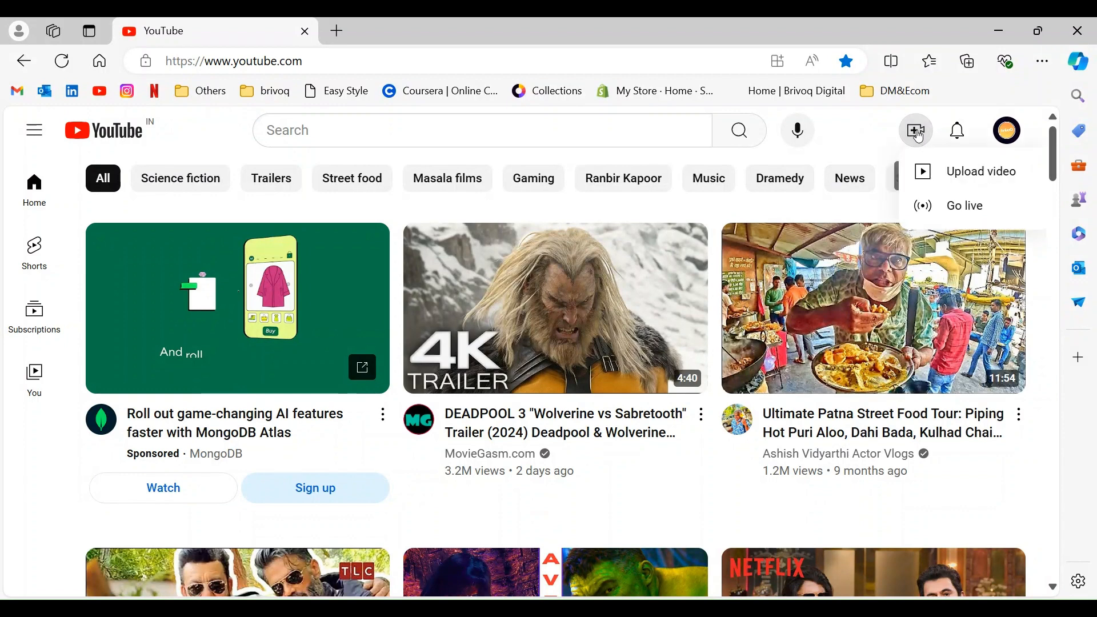
left_click(952, 182)
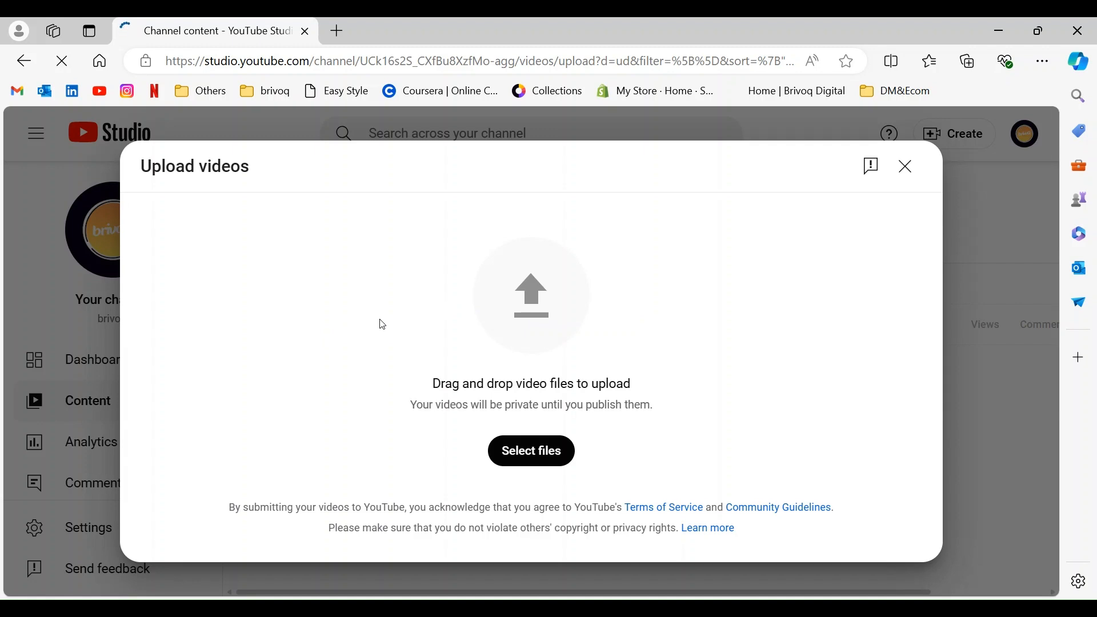
left_click(535, 465)
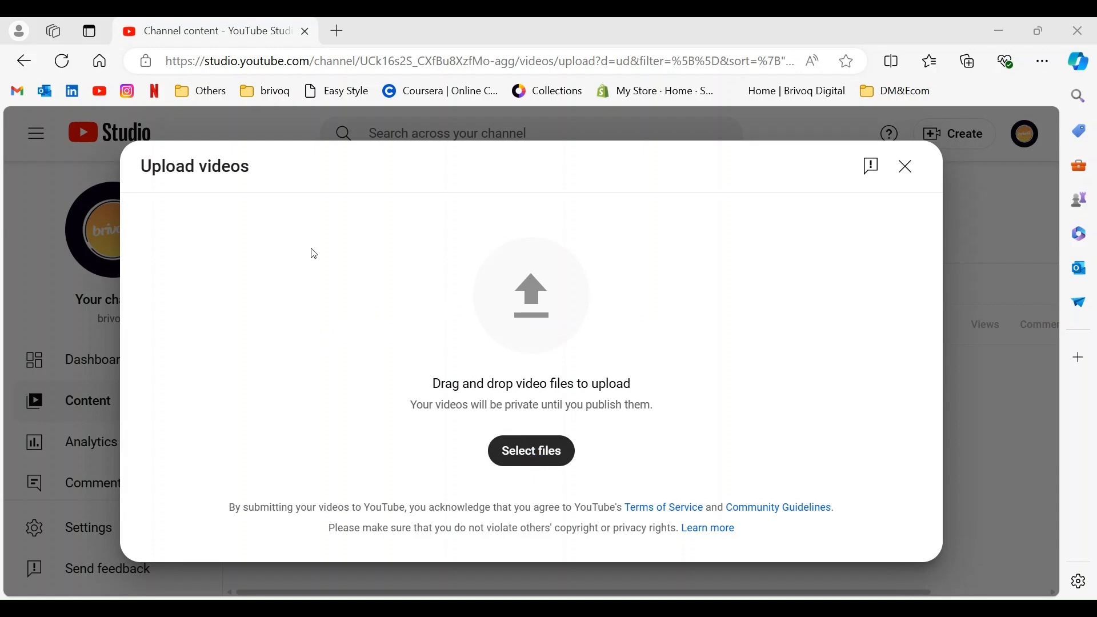
double_click(208, 178)
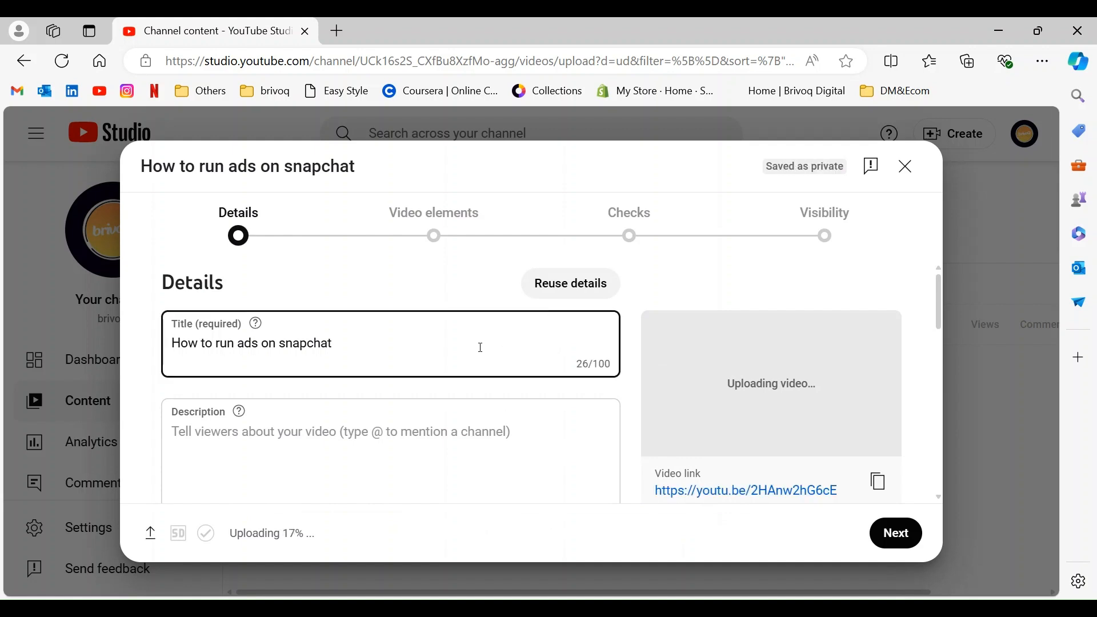
- Extend the video title with the year so it reads "How to run ads on snapchat 2024"
left_click_drag(359, 340, 207, 346)
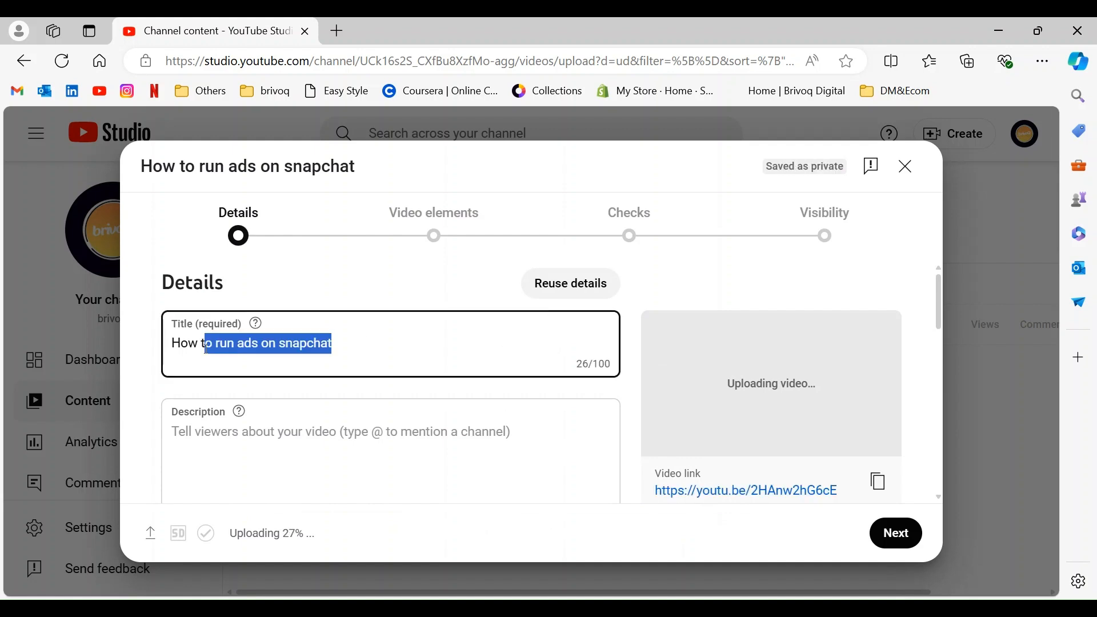
left_click(368, 348)
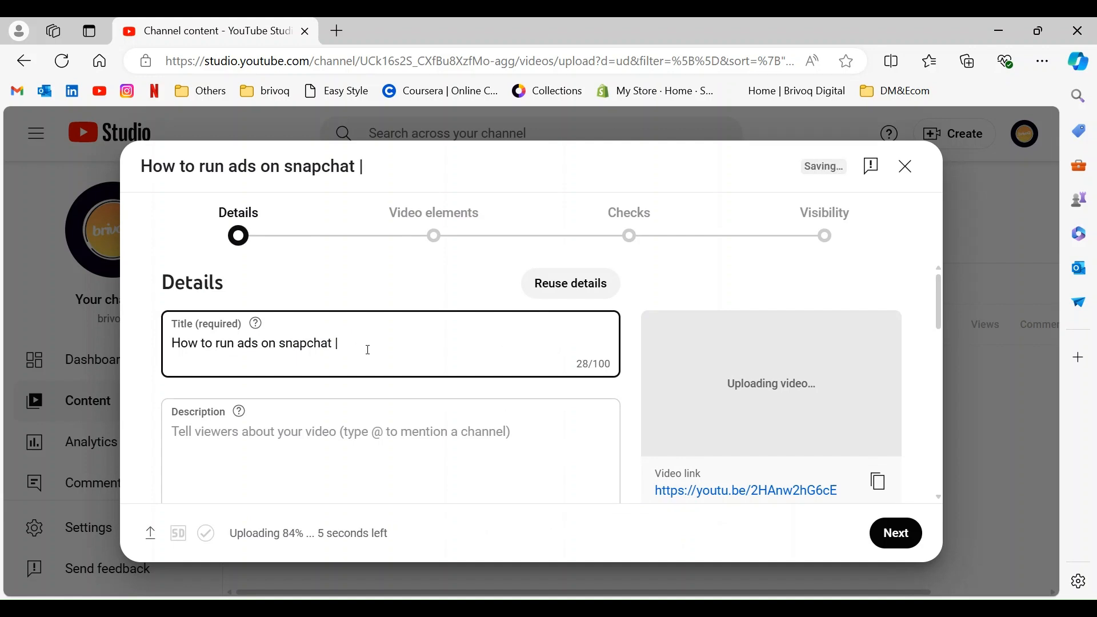
key("BackSpace")
type("2024 ")
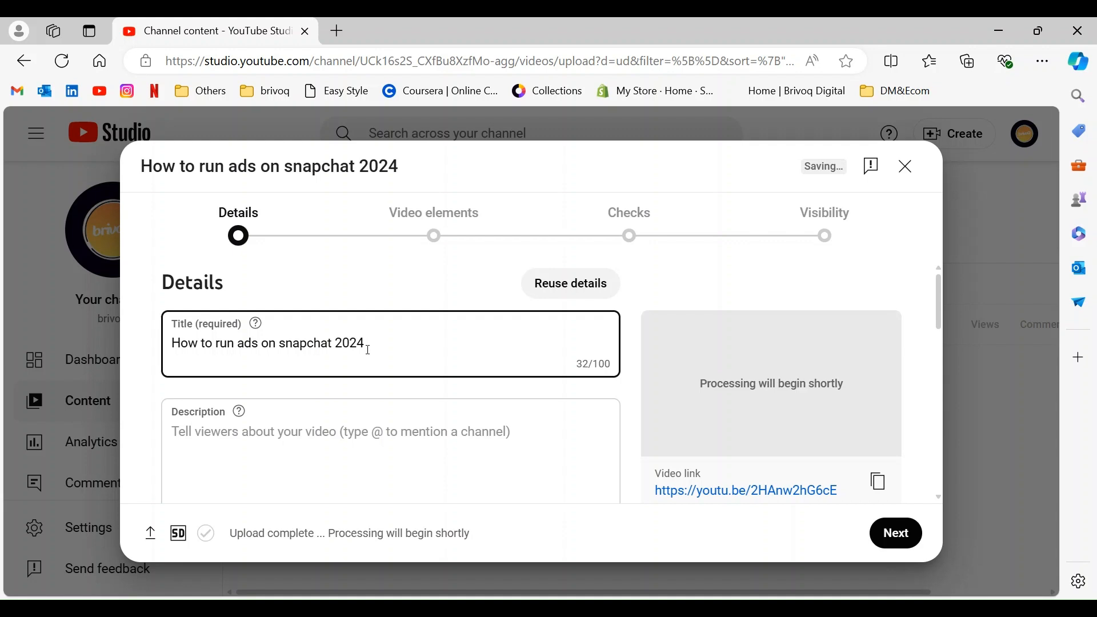
- Append the hashtags #advertising, #snapchat and #digitalmarketing to the video title
type("#")
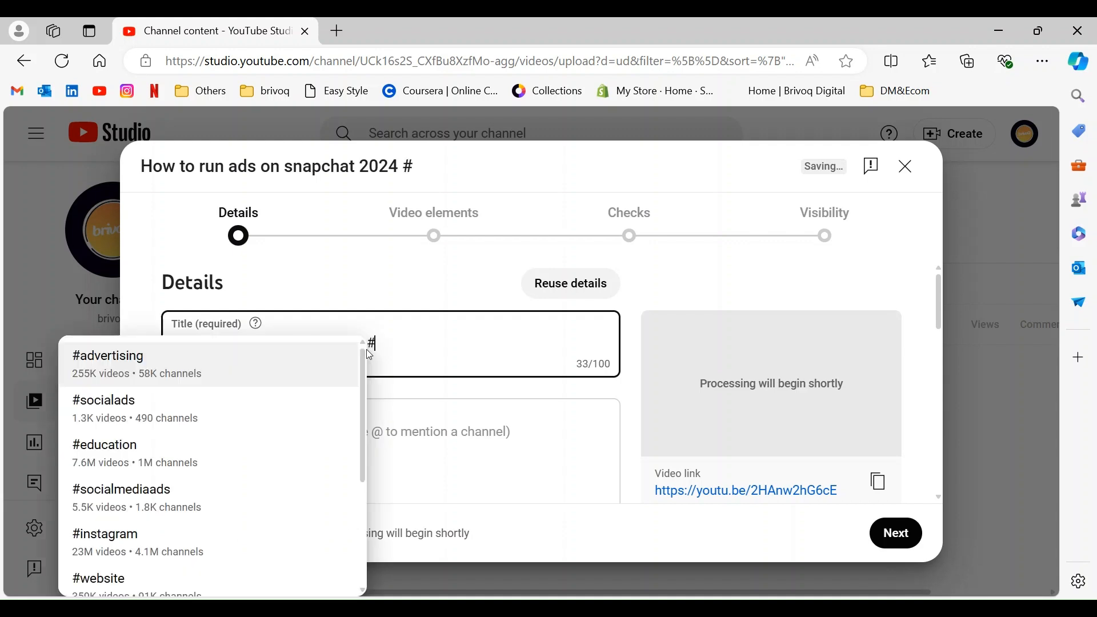
type("advertisi")
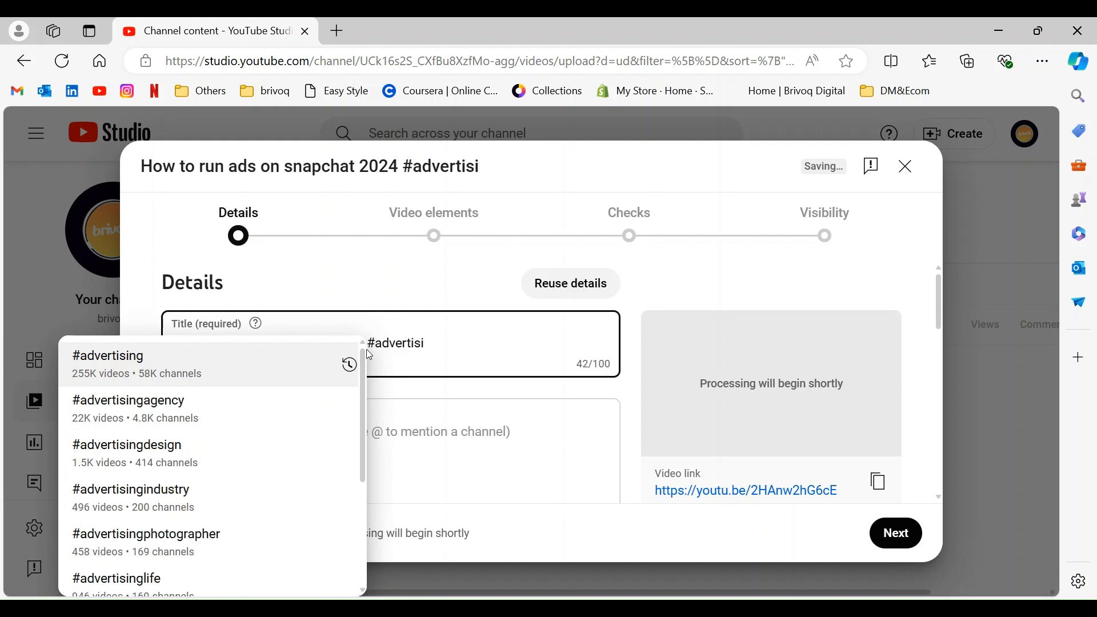
left_click(171, 372)
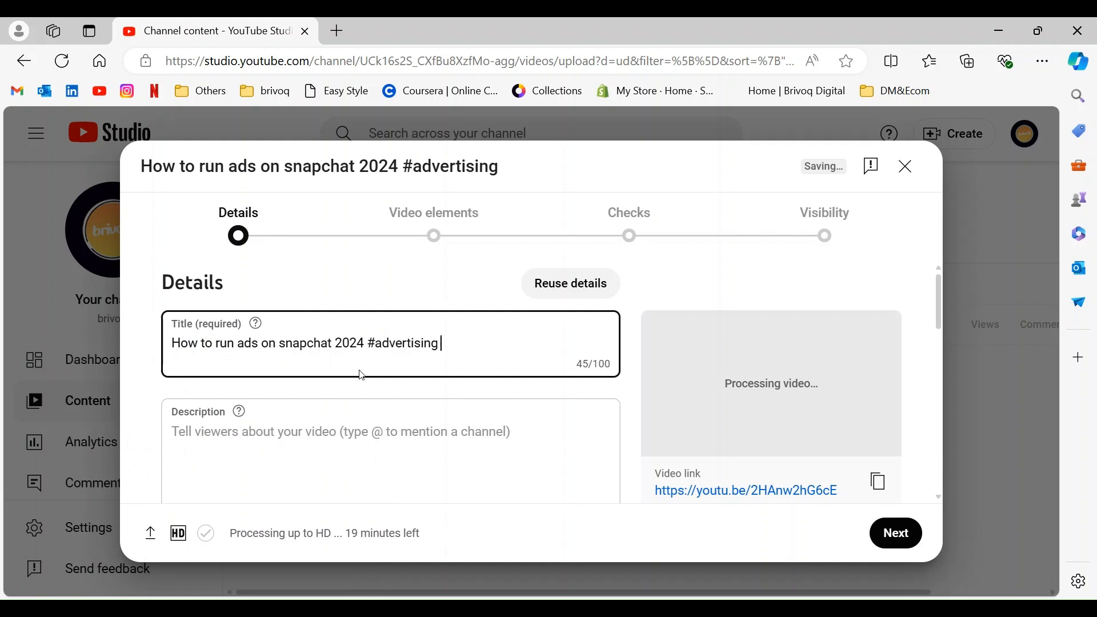
type("#snap")
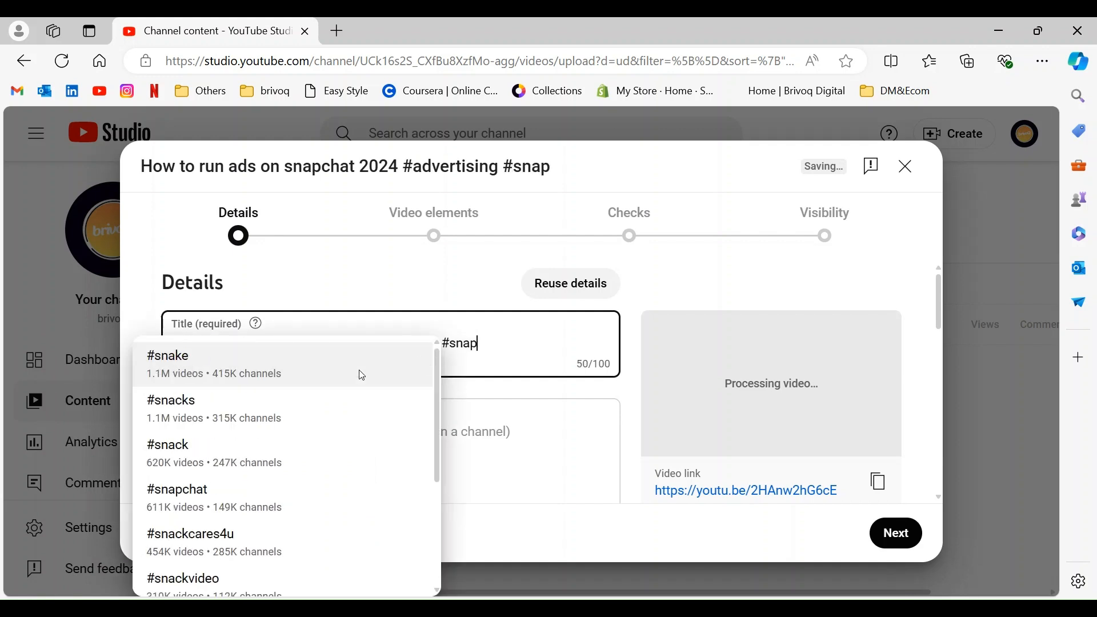
left_click(318, 366)
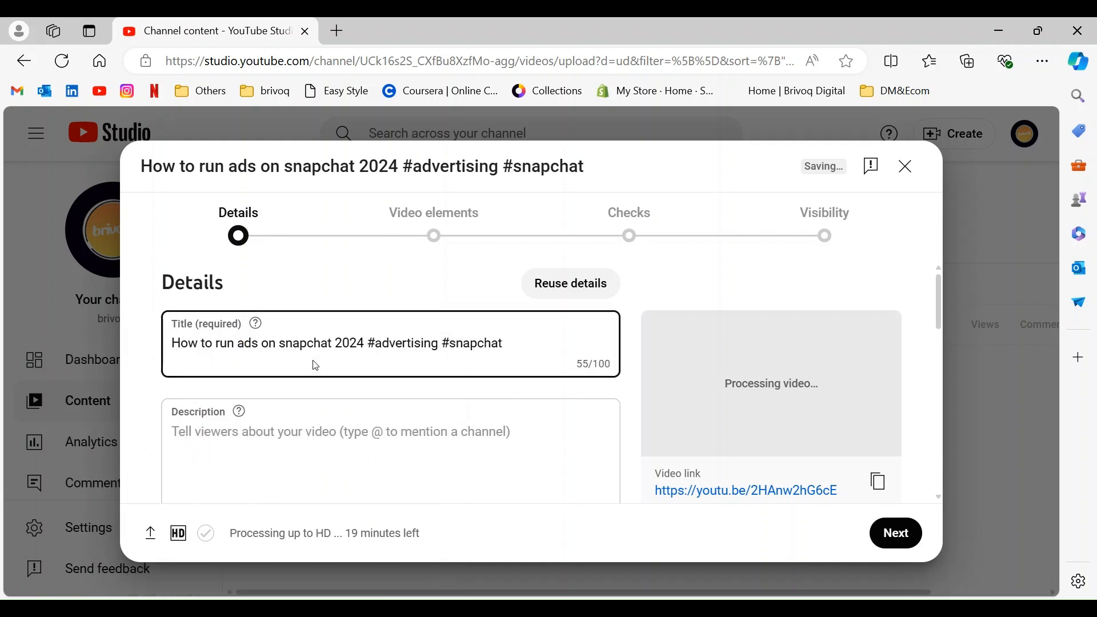
type("#digit")
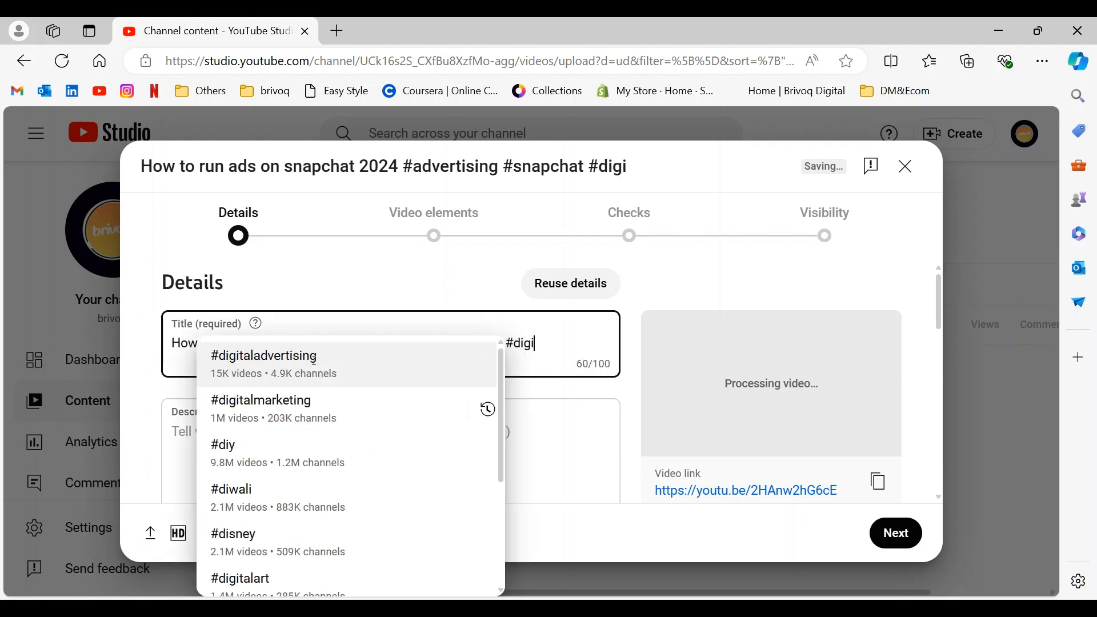
left_click(269, 415)
- Upload the "How to run ads on Snapchat" image as the video's custom thumbnail
scroll(356, 389, "down", 2)
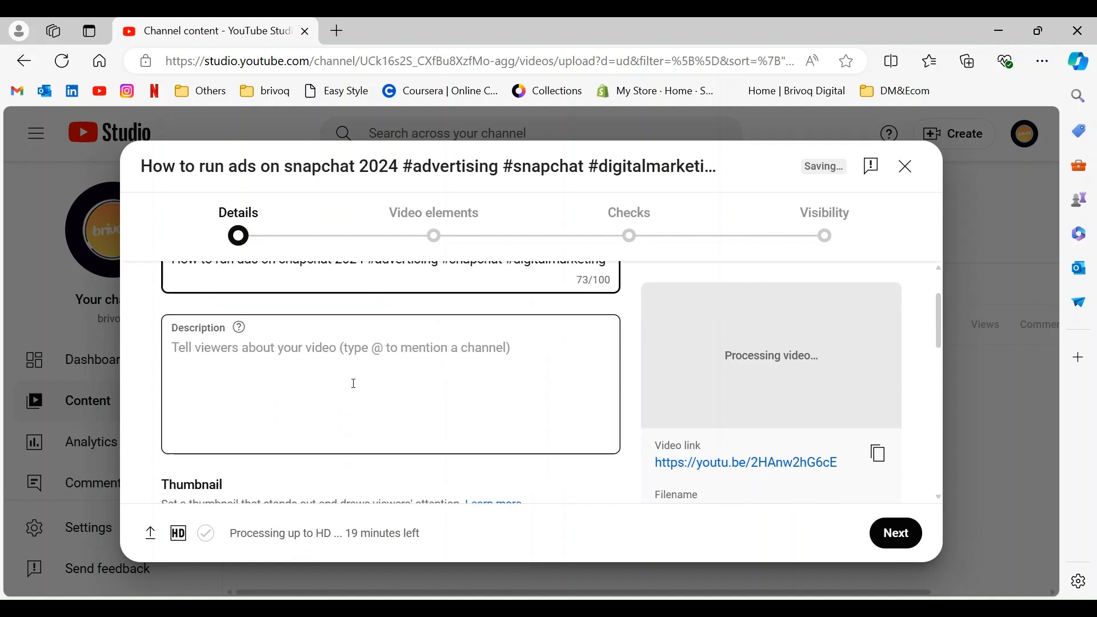
left_click(295, 364)
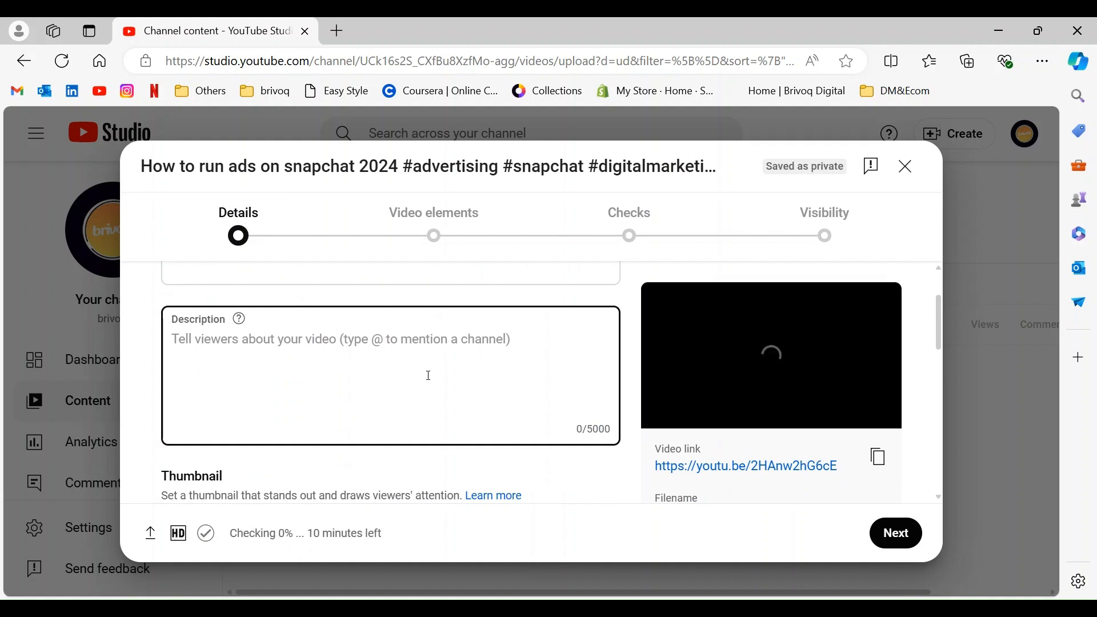
scroll(429, 375, "down", 3)
scroll(429, 382, "down", 1)
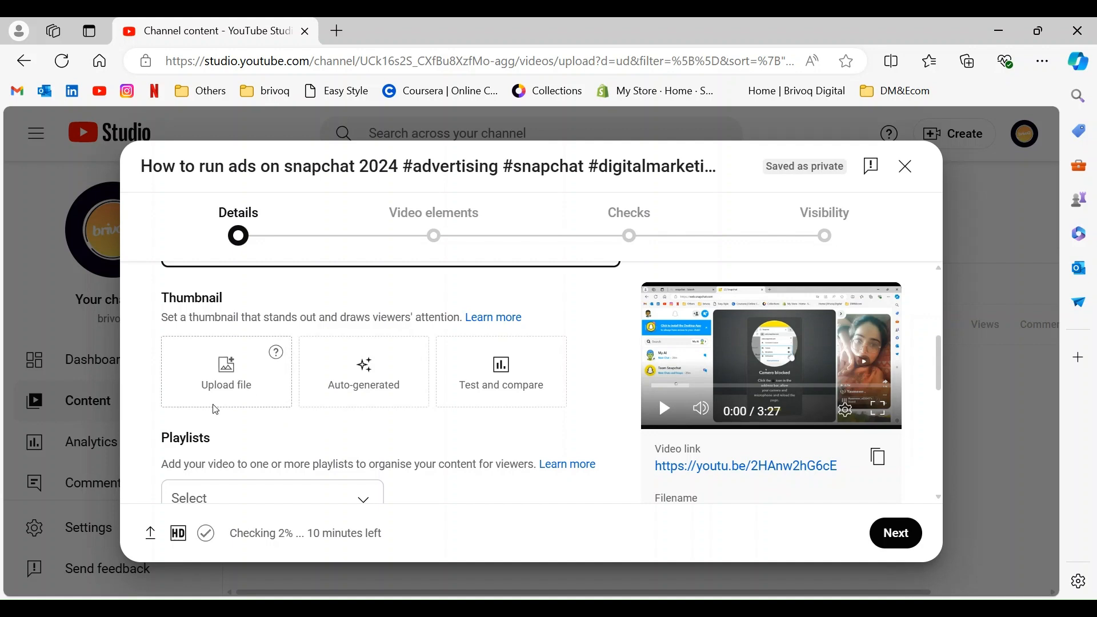
left_click(232, 382)
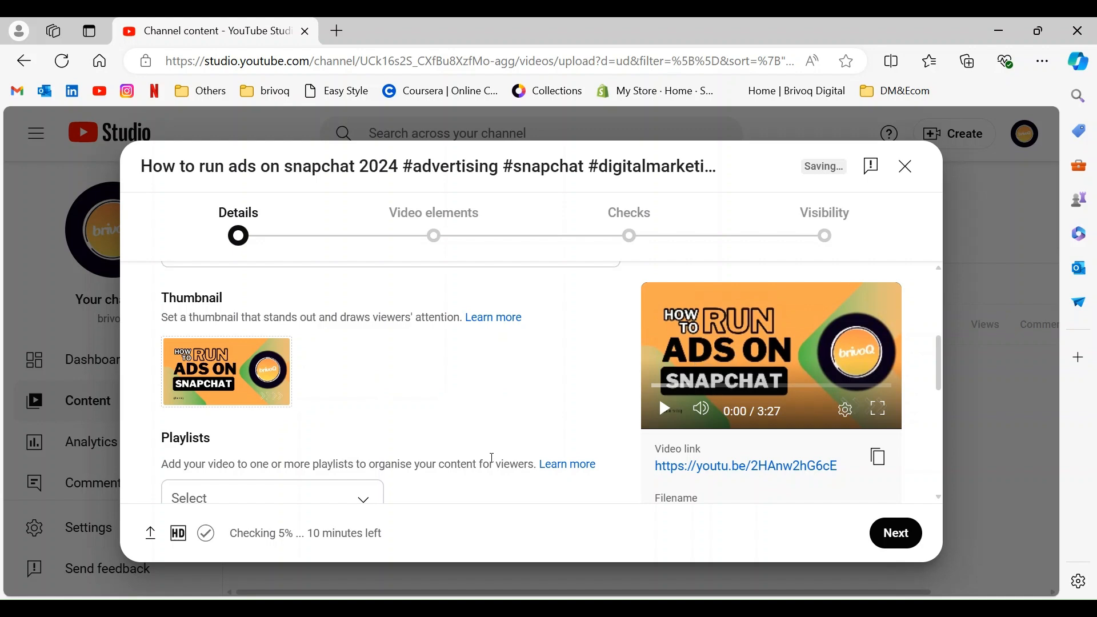
- Mark the video as not 'Made for Kids' in the audience settings and continue to the video elements
scroll(398, 432, "down", 3)
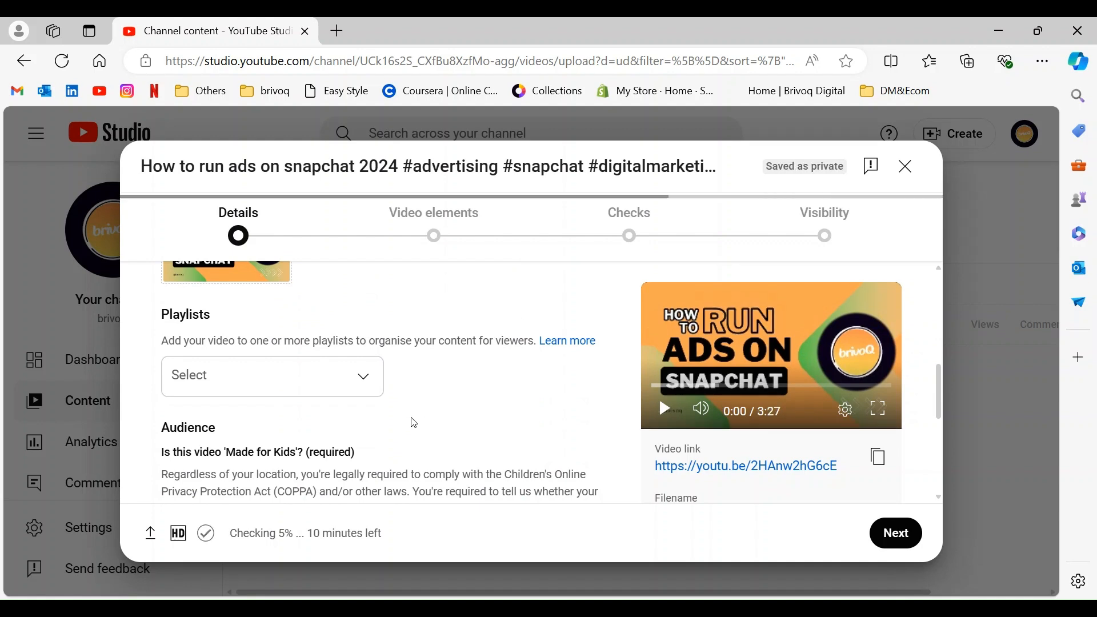
scroll(414, 423, "down", 2)
scroll(414, 419, "down", 1)
scroll(412, 422, "up", 2)
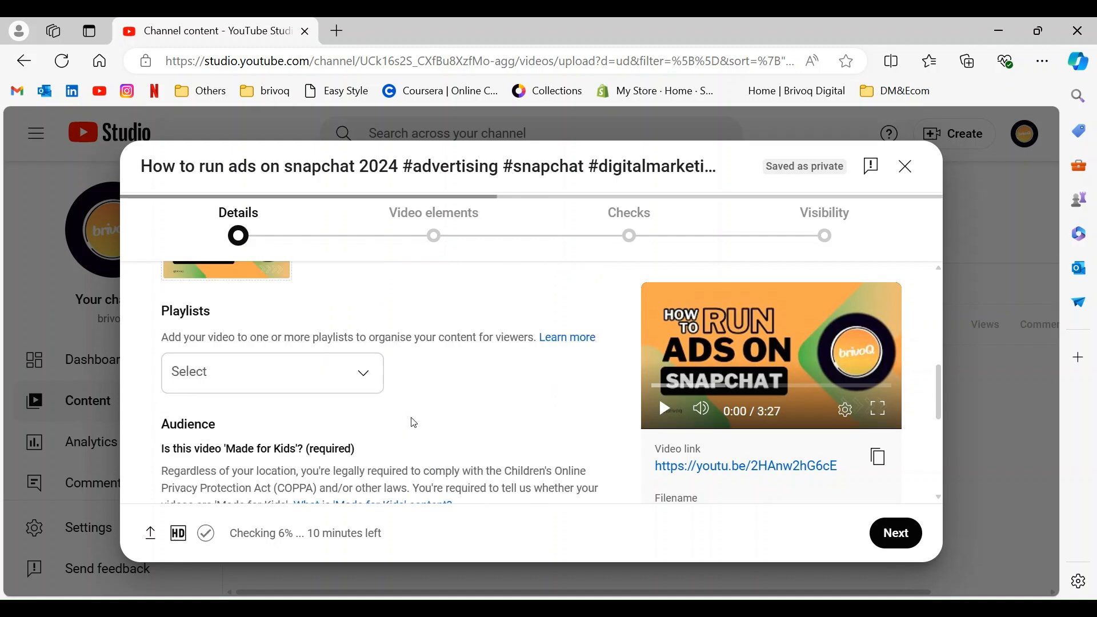
scroll(414, 423, "down", 5)
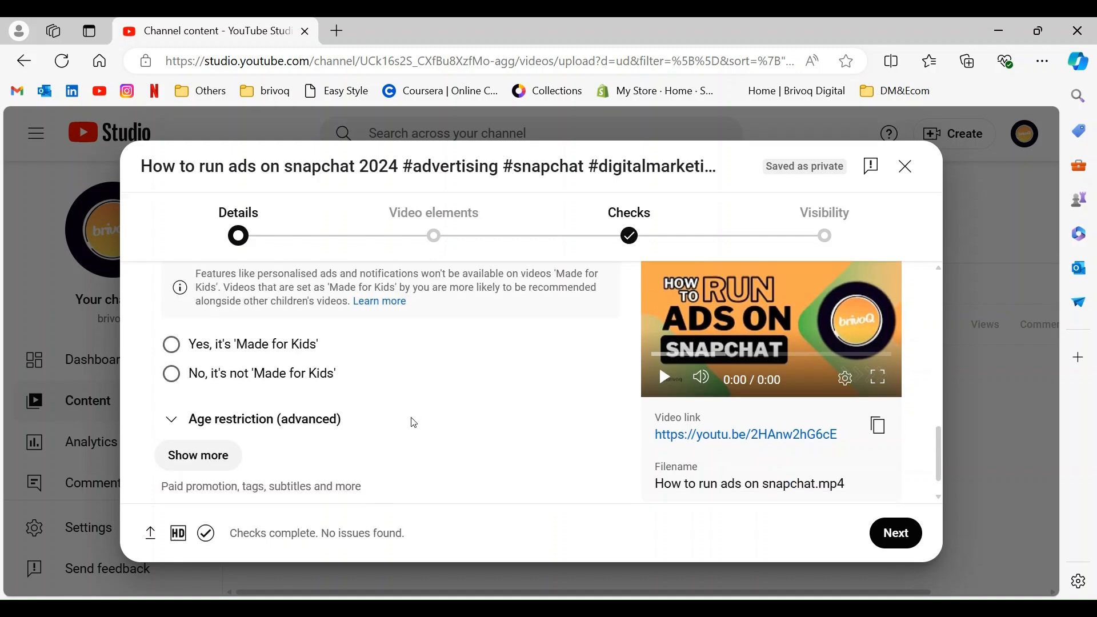
scroll(414, 423, "down", 1)
scroll(414, 423, "down", 1)
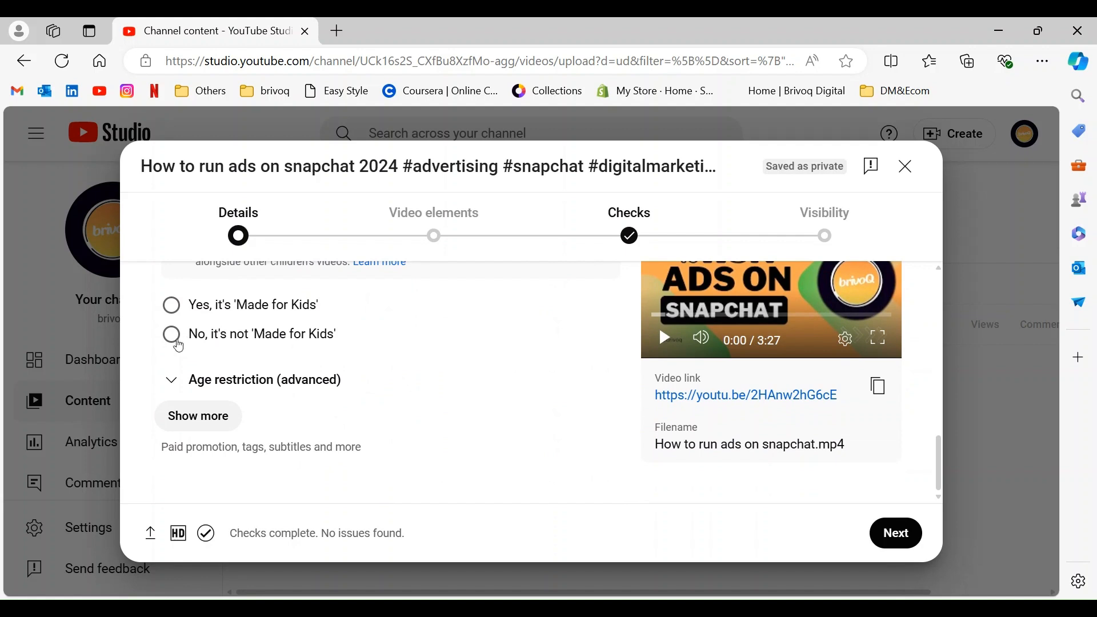
left_click(175, 340)
left_click(899, 535)
- Add an end screen by importing the layout from the latest video, and save it
scroll(685, 427, "down", 2)
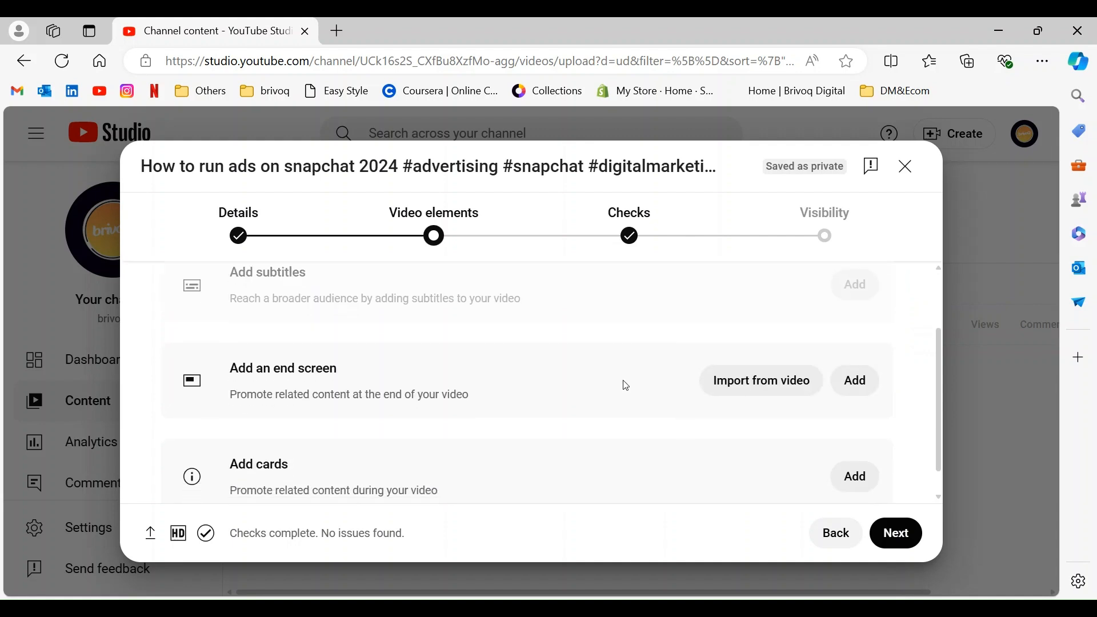
left_click(856, 383)
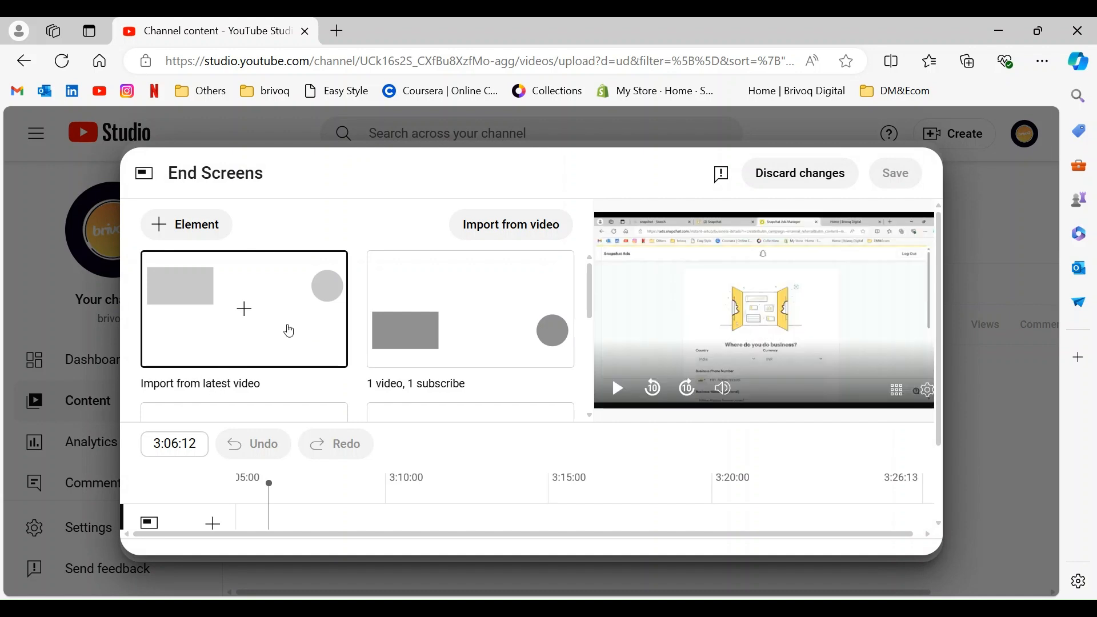
left_click(290, 332)
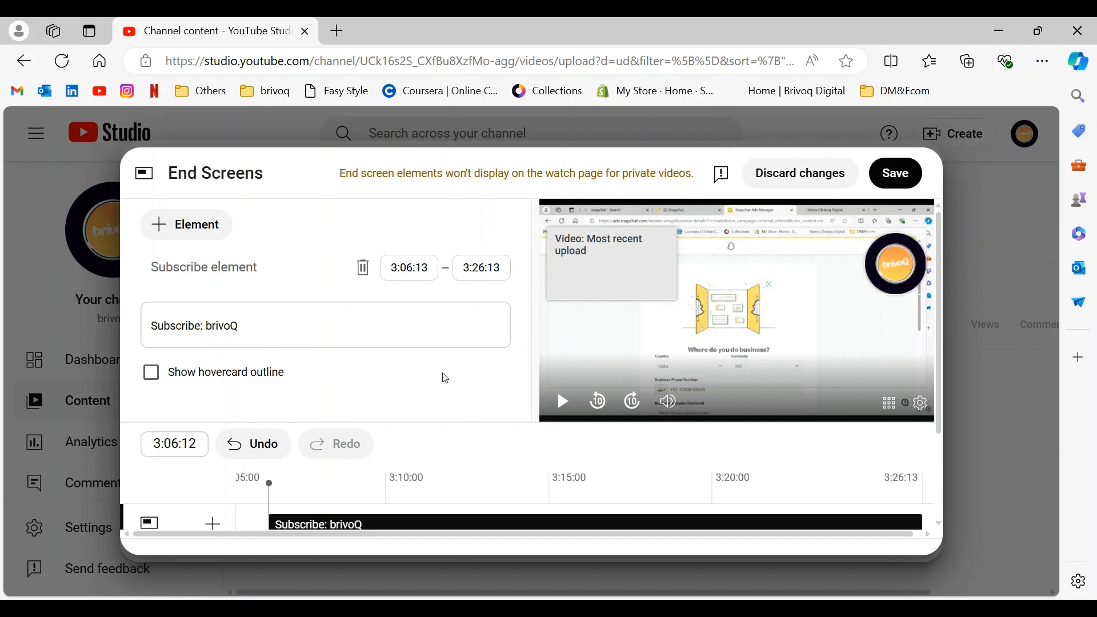
scroll(445, 378, "down", 2)
scroll(445, 379, "up", 2)
left_click(909, 184)
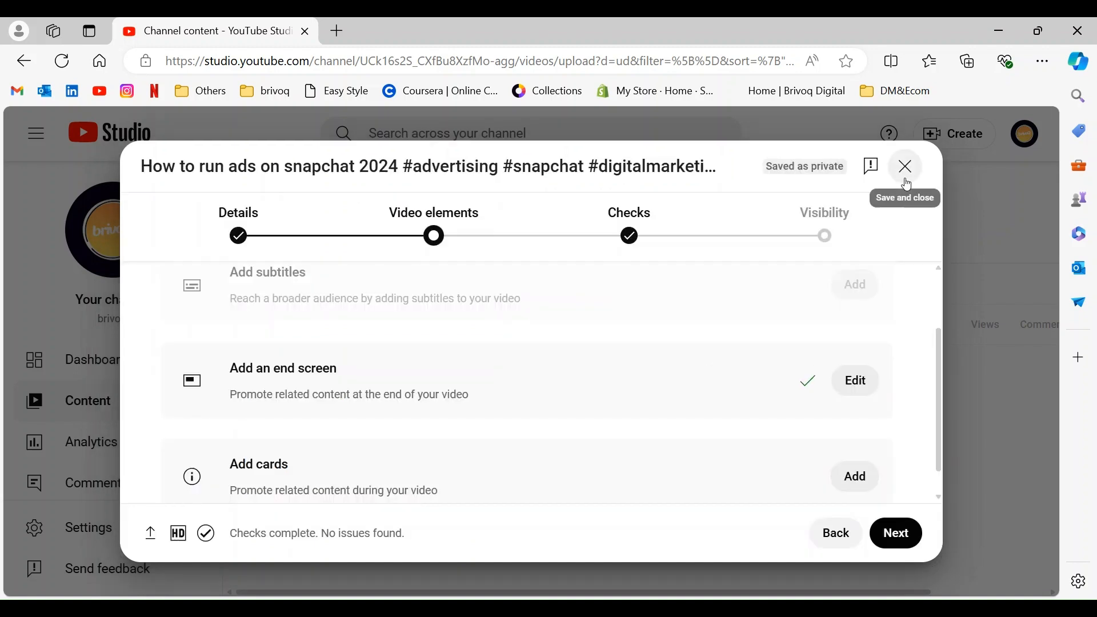
- Advance past the video elements and copyright checks to the visibility settings
scroll(712, 368, "down", 1)
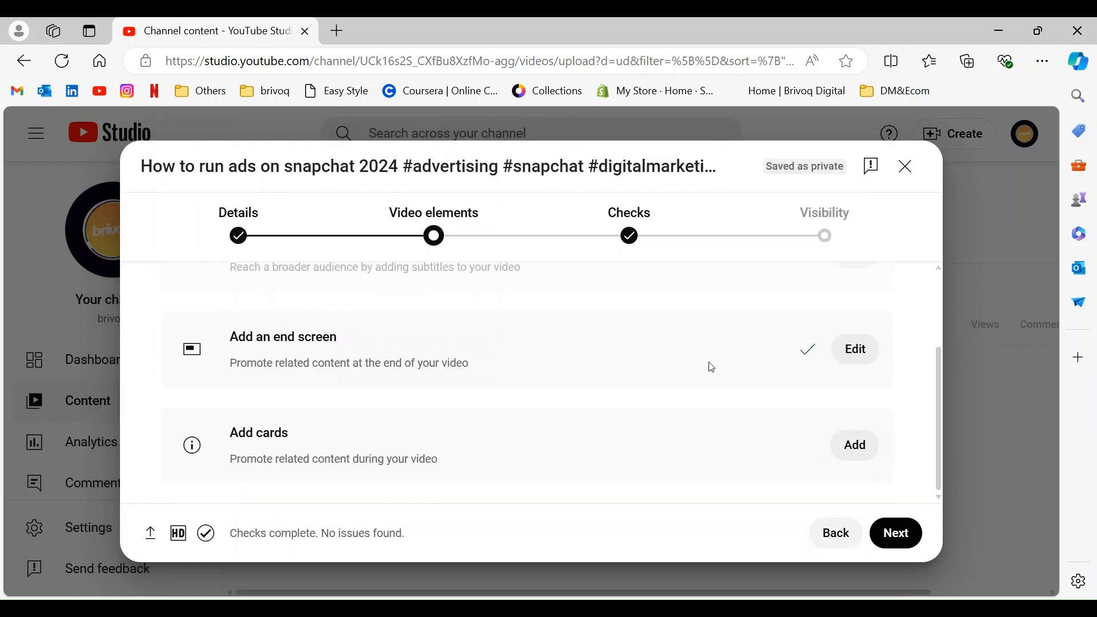
left_click(898, 542)
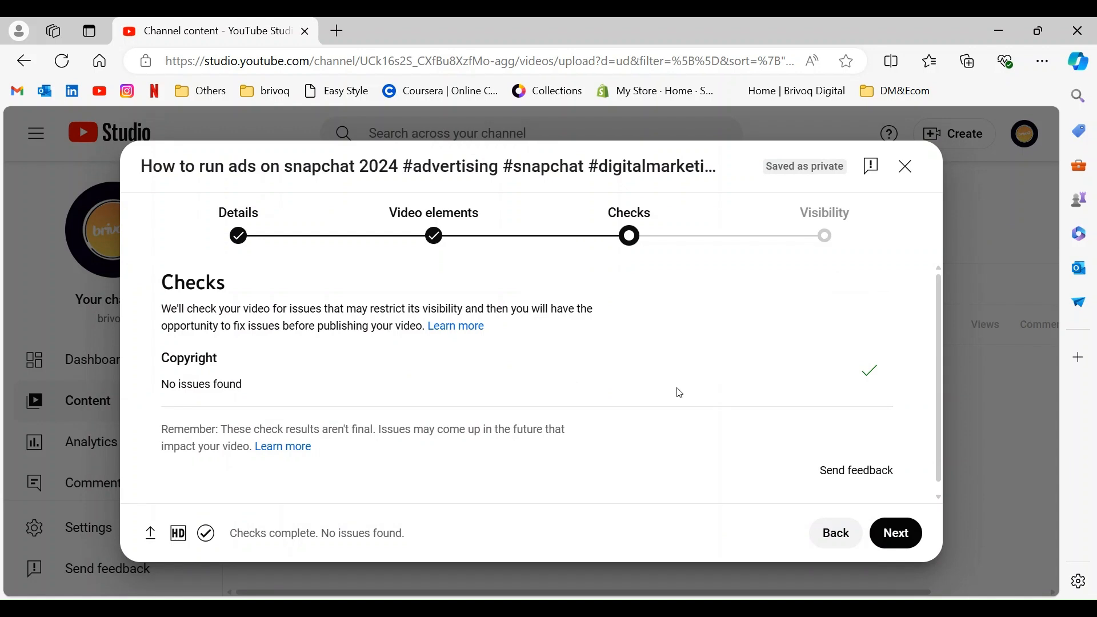
left_click(899, 533)
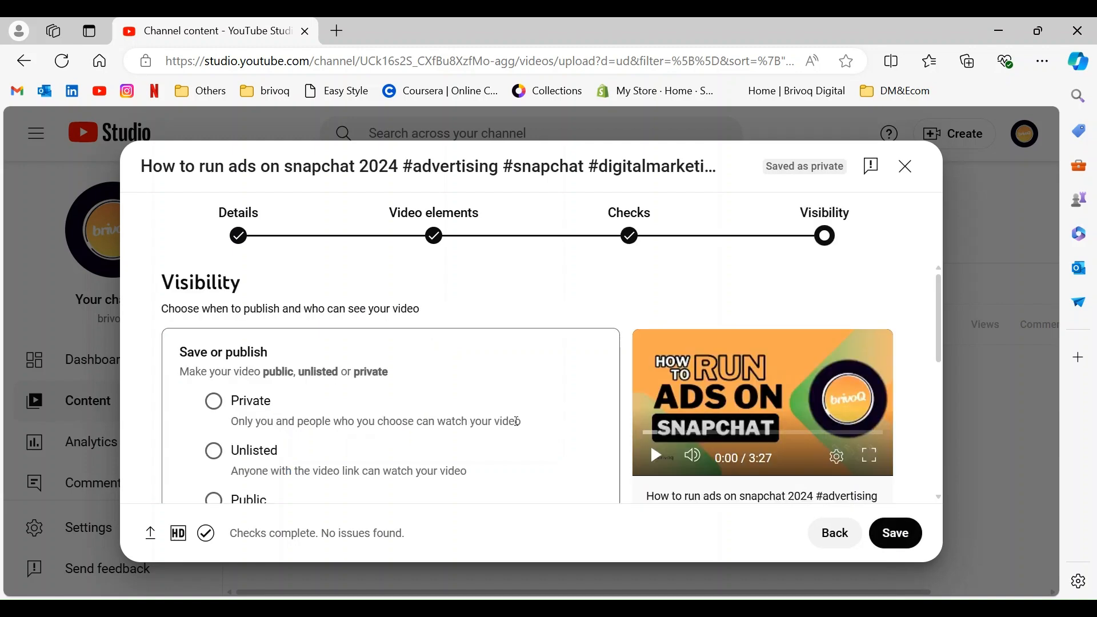
- Set the video's visibility to Public and enable it as an instant Premiere
scroll(514, 421, "down", 2)
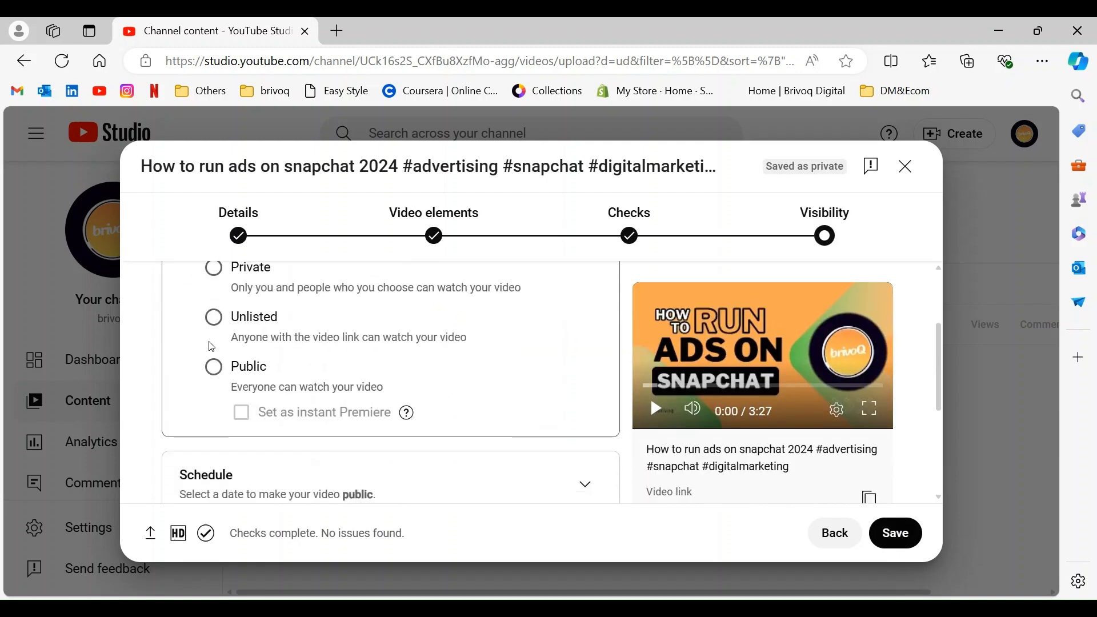
scroll(211, 346, "up", 2)
scroll(213, 365, "down", 1)
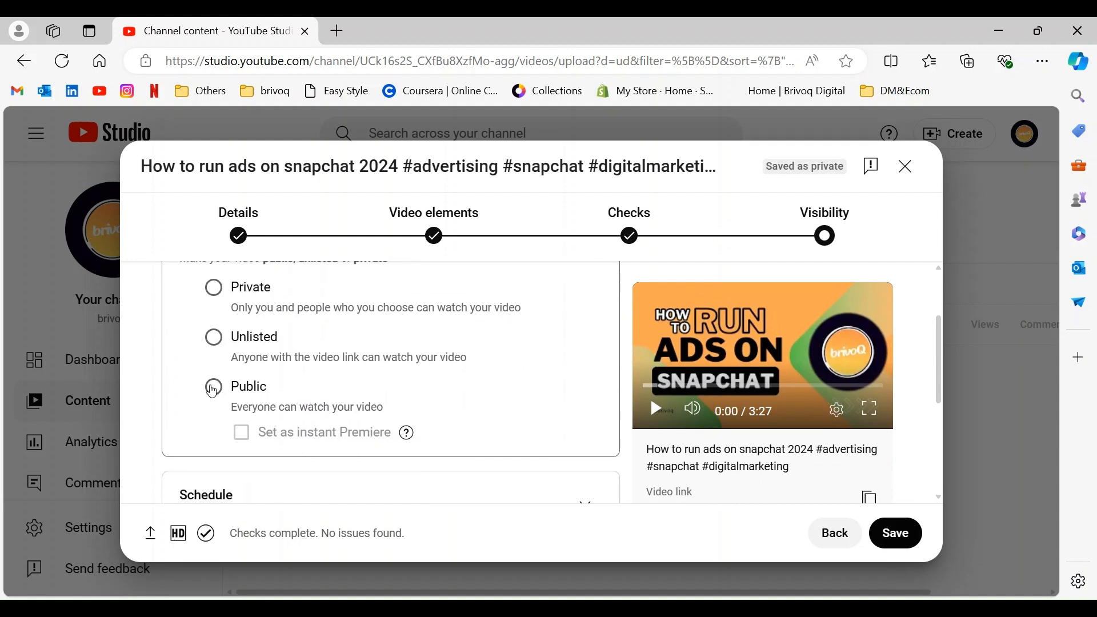
left_click(214, 386)
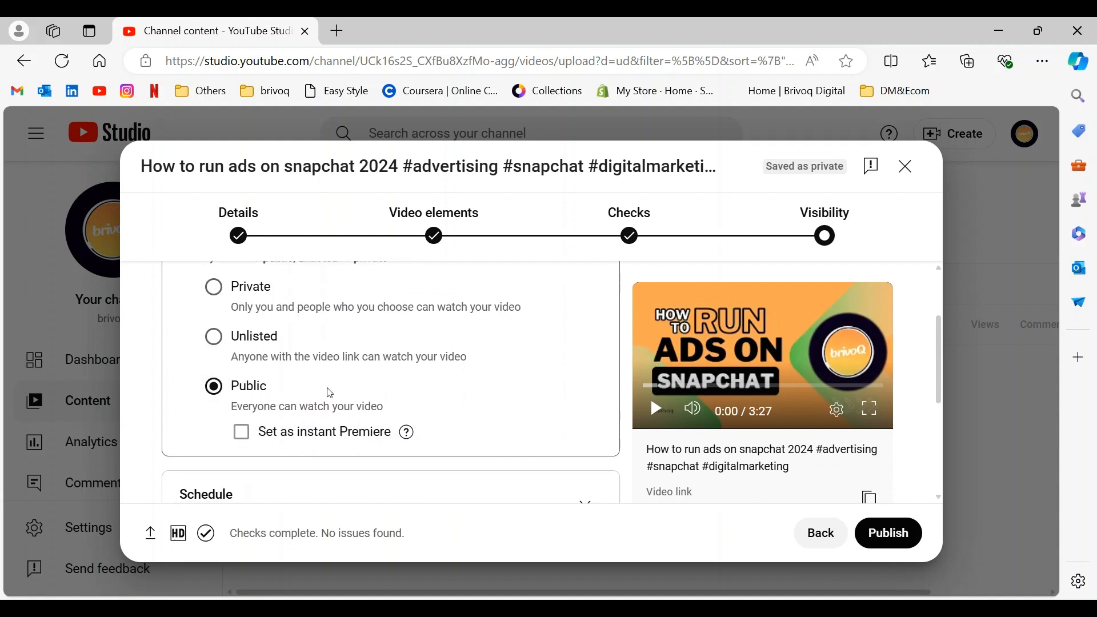
scroll(330, 394, "down", 2)
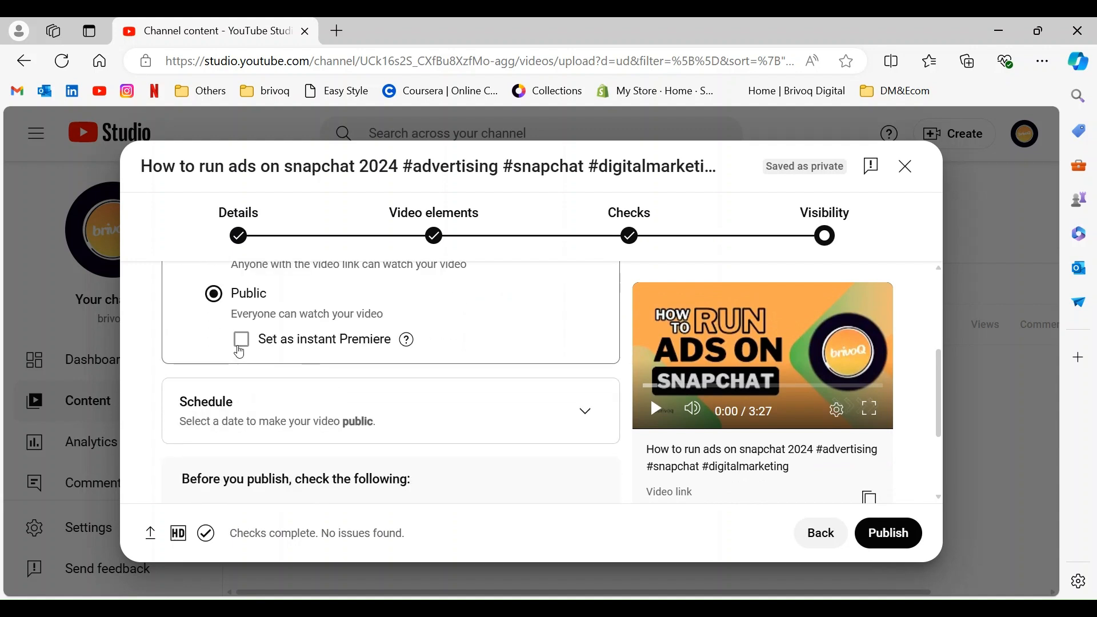
left_click(240, 347)
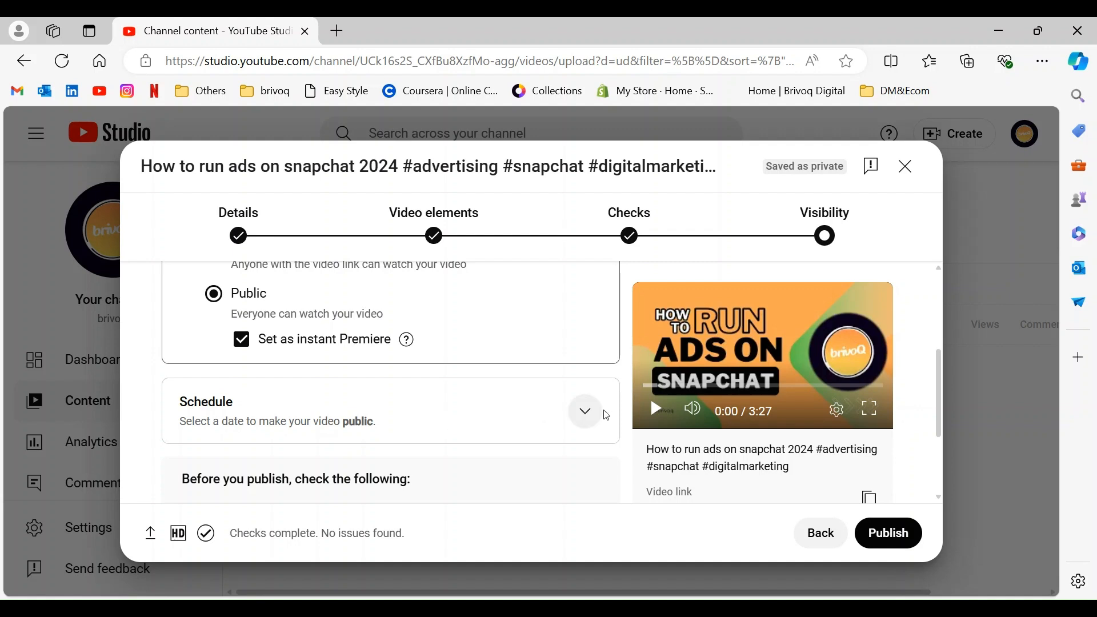
- Schedule the video to go public on 2 Jul 2024 at 00:00 and close the confirmation
left_click(584, 411)
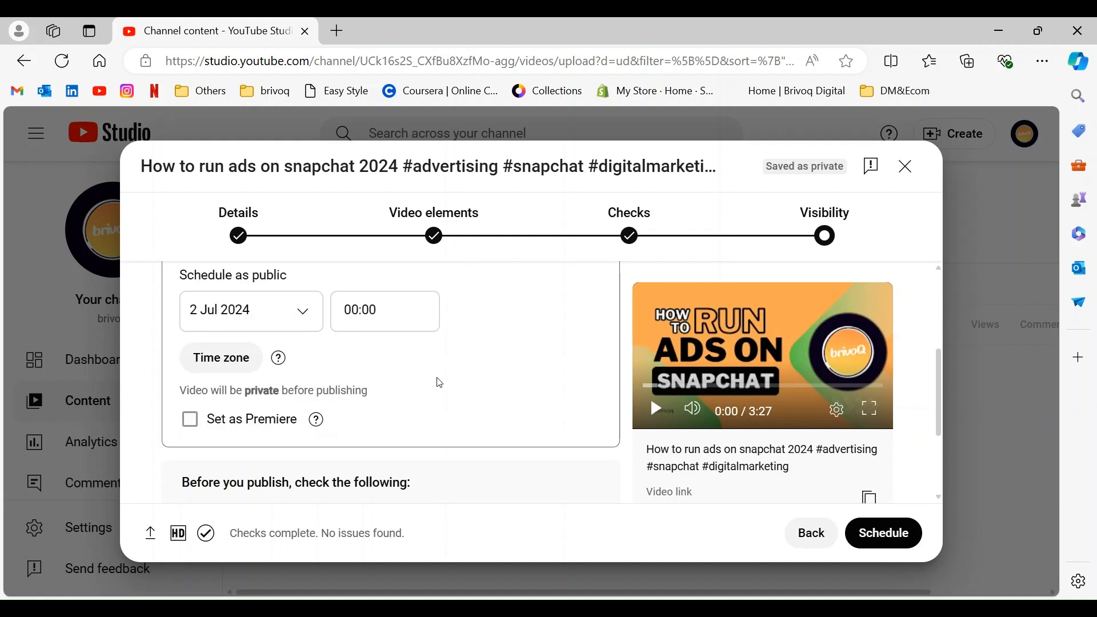
scroll(440, 382, "up", 2)
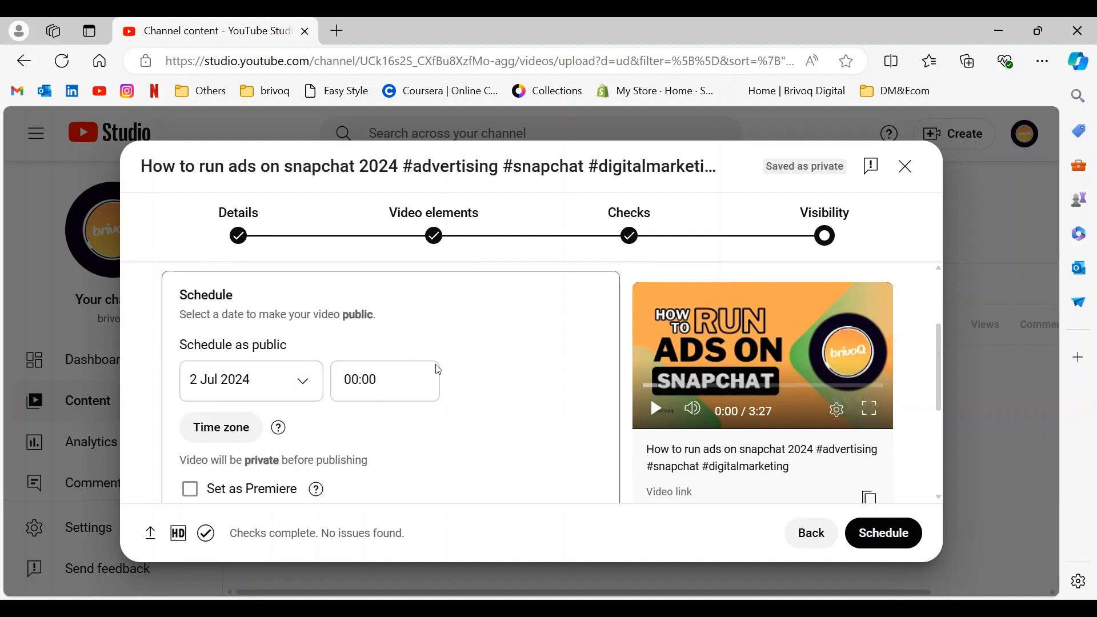
scroll(450, 372, "up", 4)
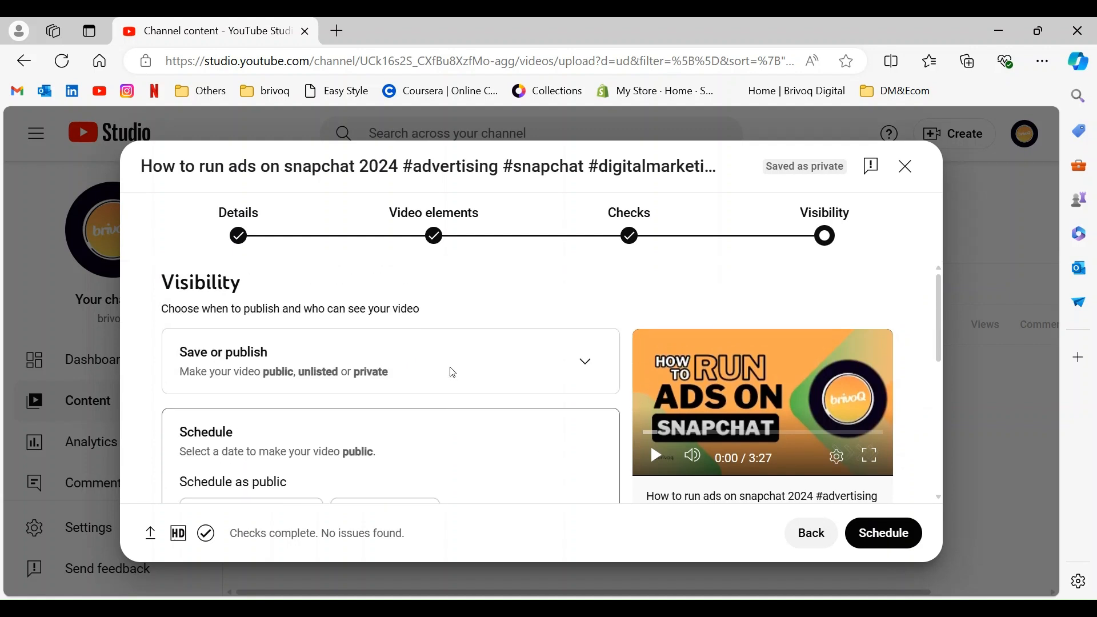
scroll(453, 372, "down", 3)
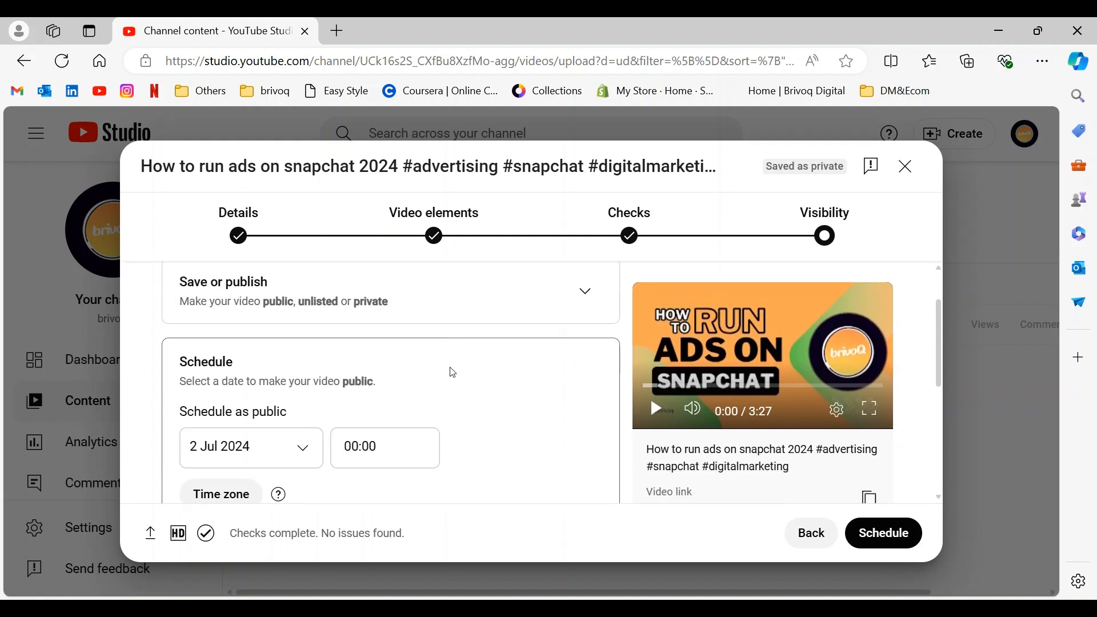
scroll(453, 372, "down", 5)
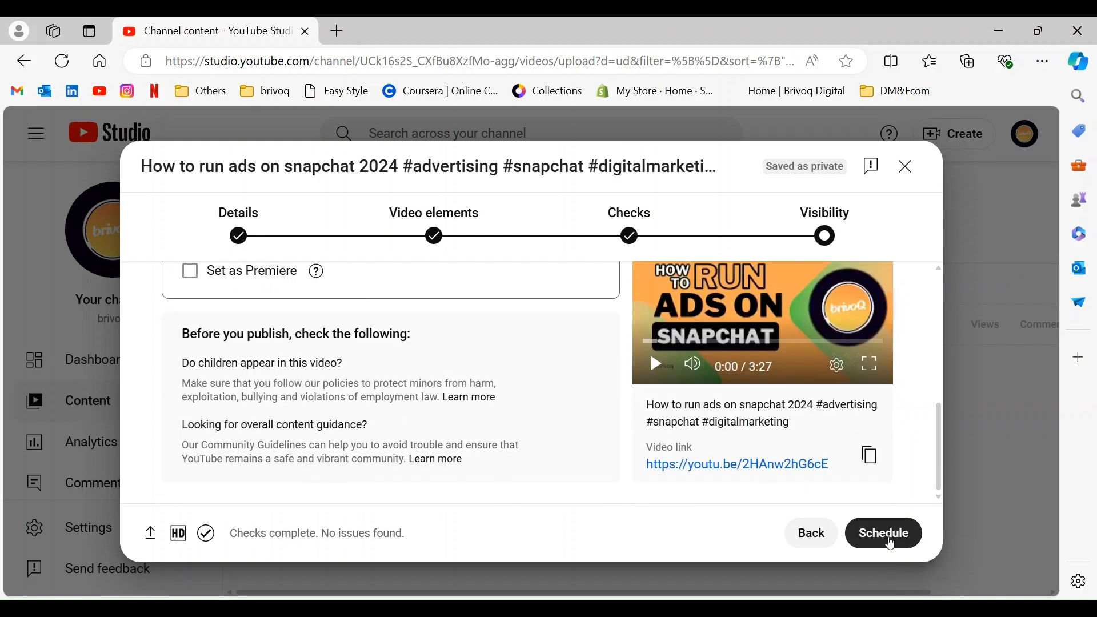
left_click(890, 541)
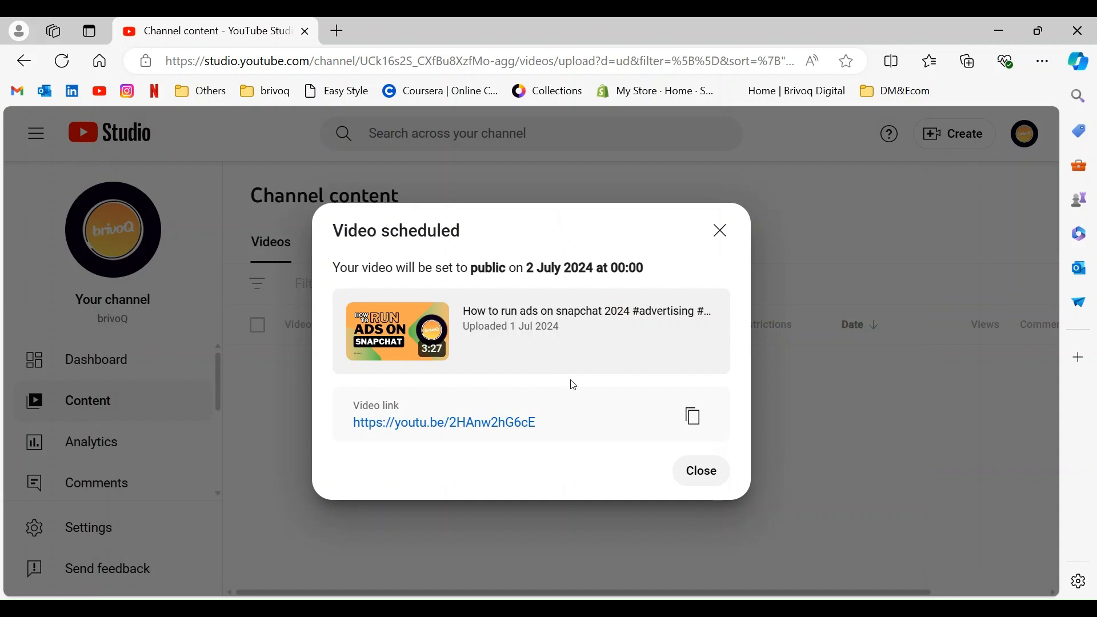
left_click(705, 474)
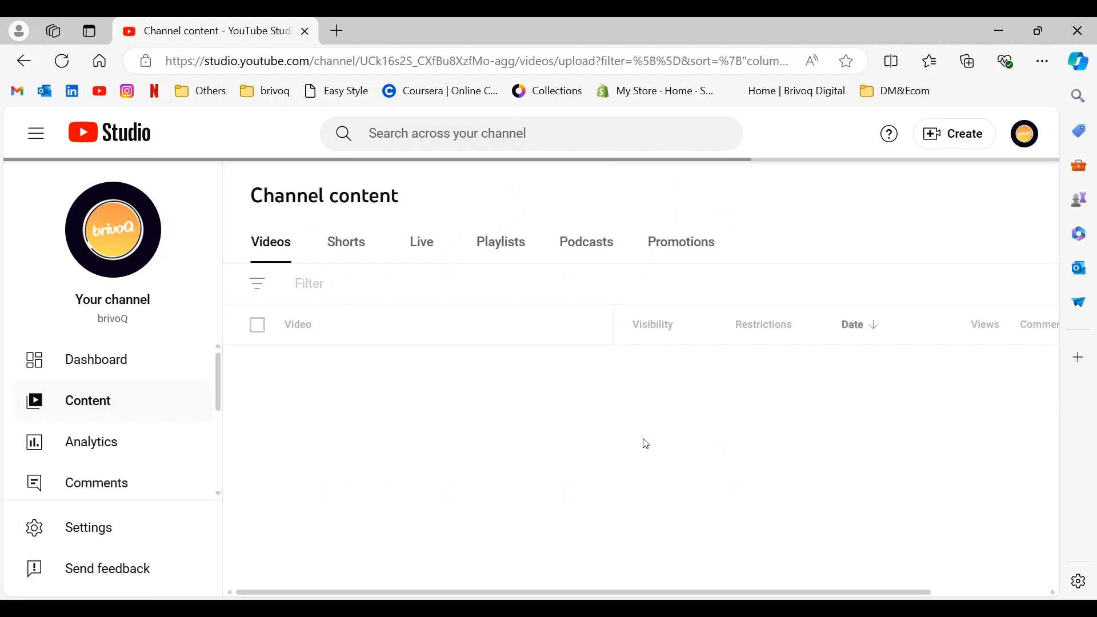